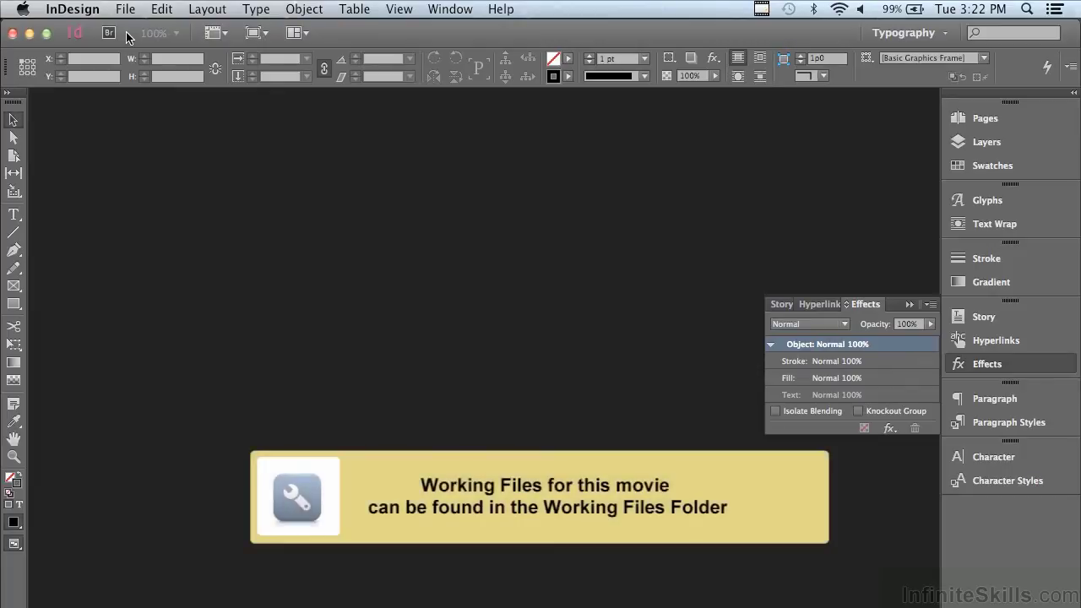
# Open the File menu in the empty InDesign workspace.
pyautogui.click(124, 9)
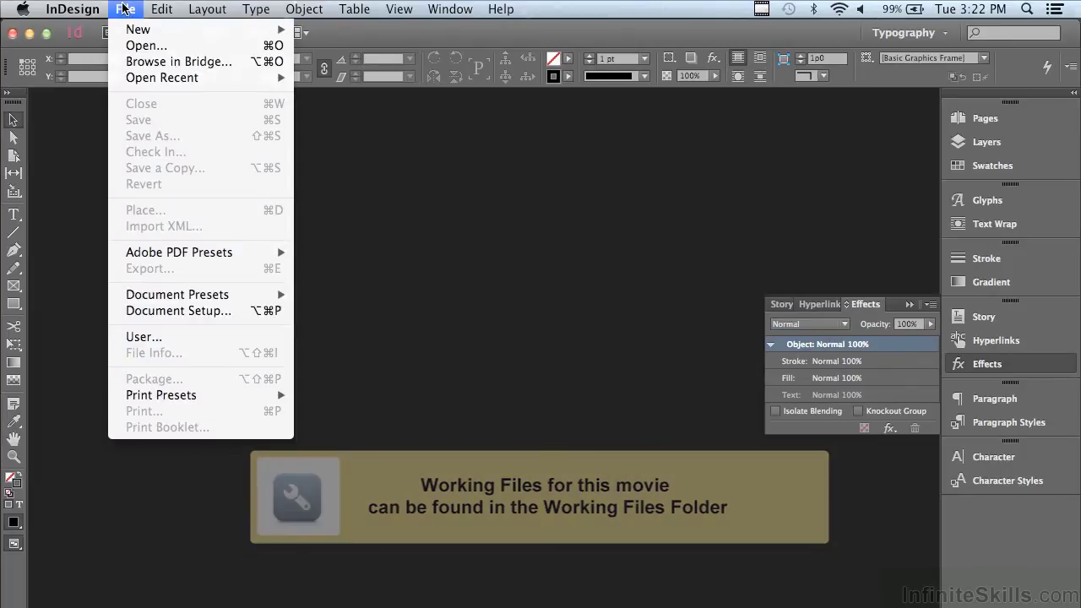
# Open 'Adding a Glow to It.indd' from Working Files > Chapter 14.
pyautogui.click(124, 44)
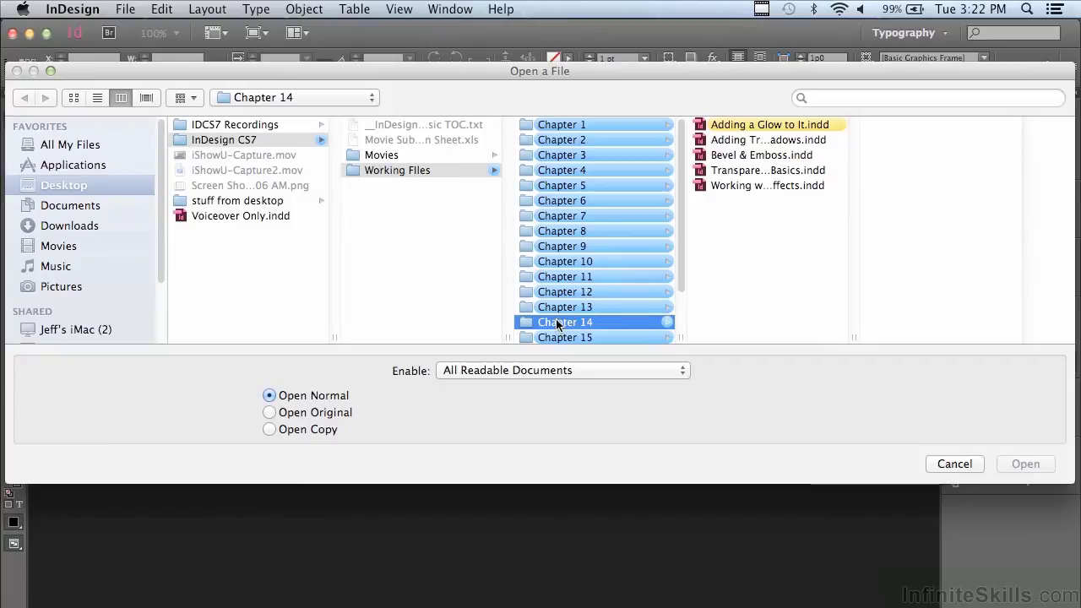
pyautogui.click(746, 128)
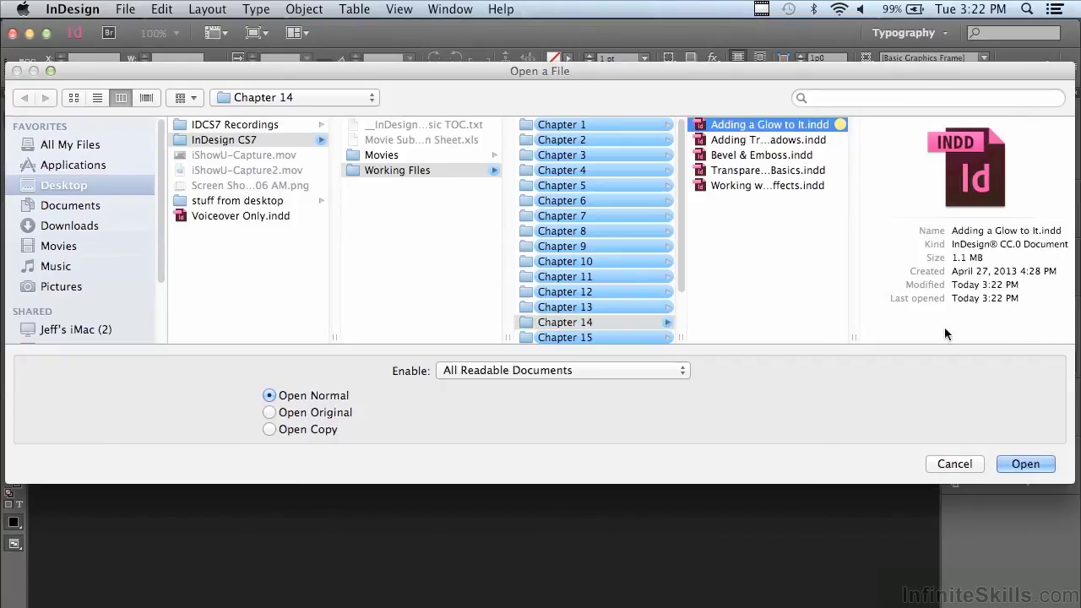
pyautogui.click(1006, 466)
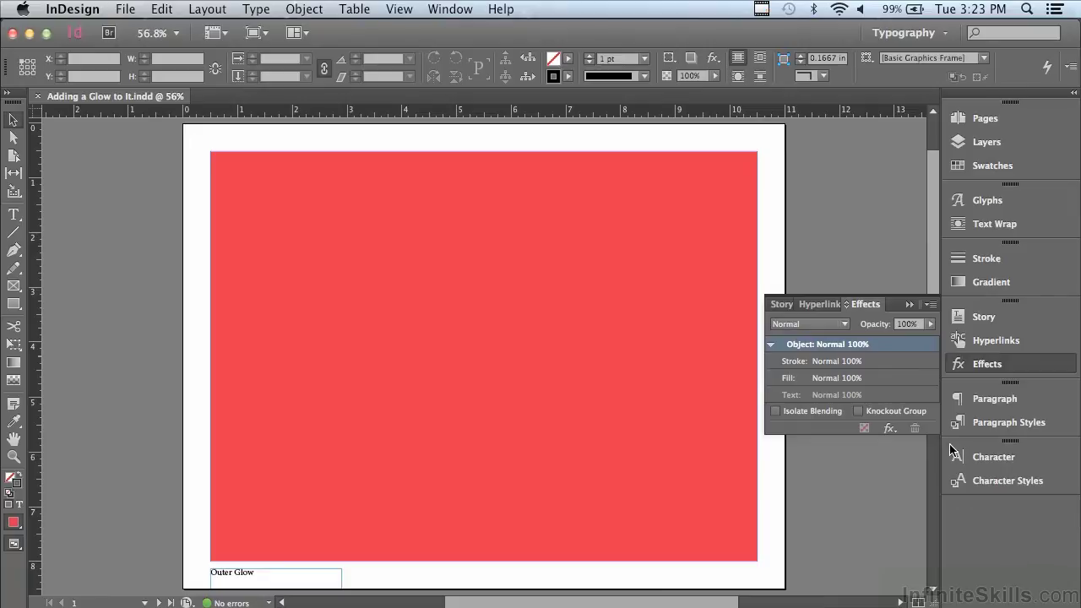
# Select the red frame, target its Text in the Effects panel, and show the fx effects list.
pyautogui.click(469, 253)
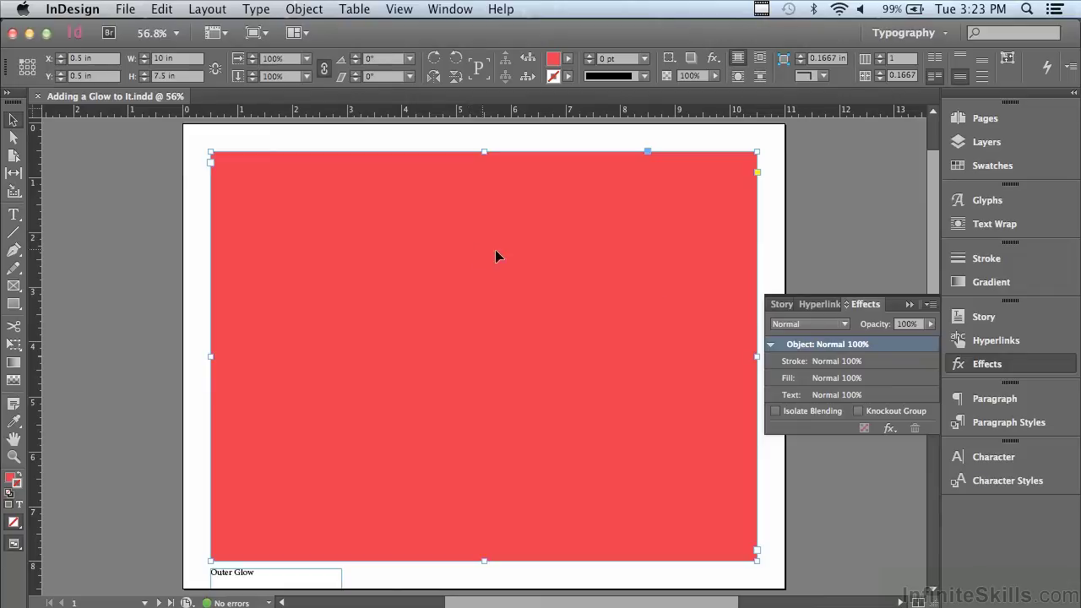
pyautogui.click(825, 395)
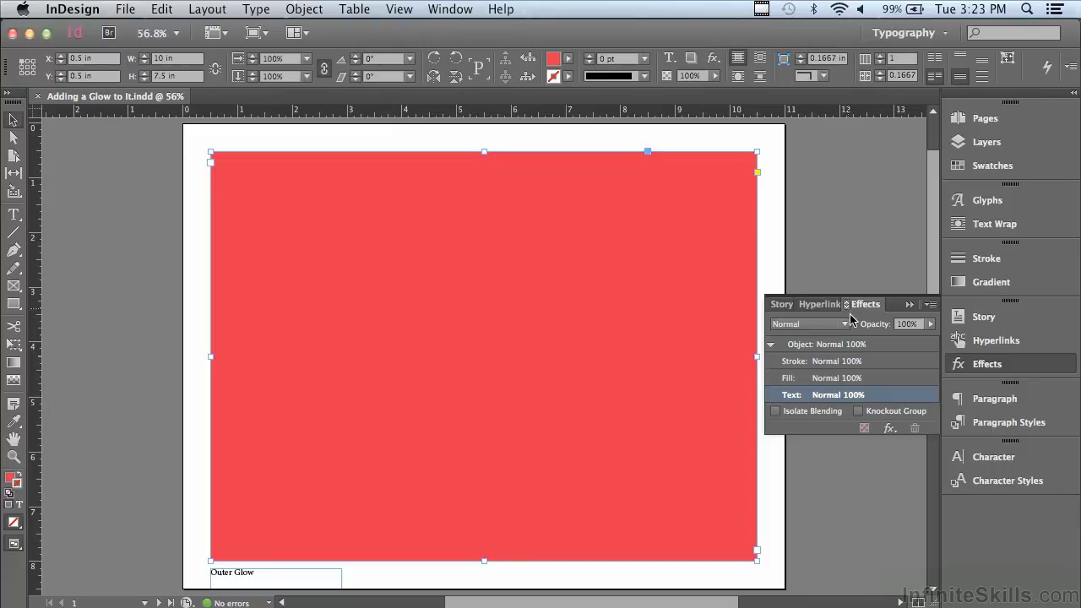
pyautogui.click(890, 429)
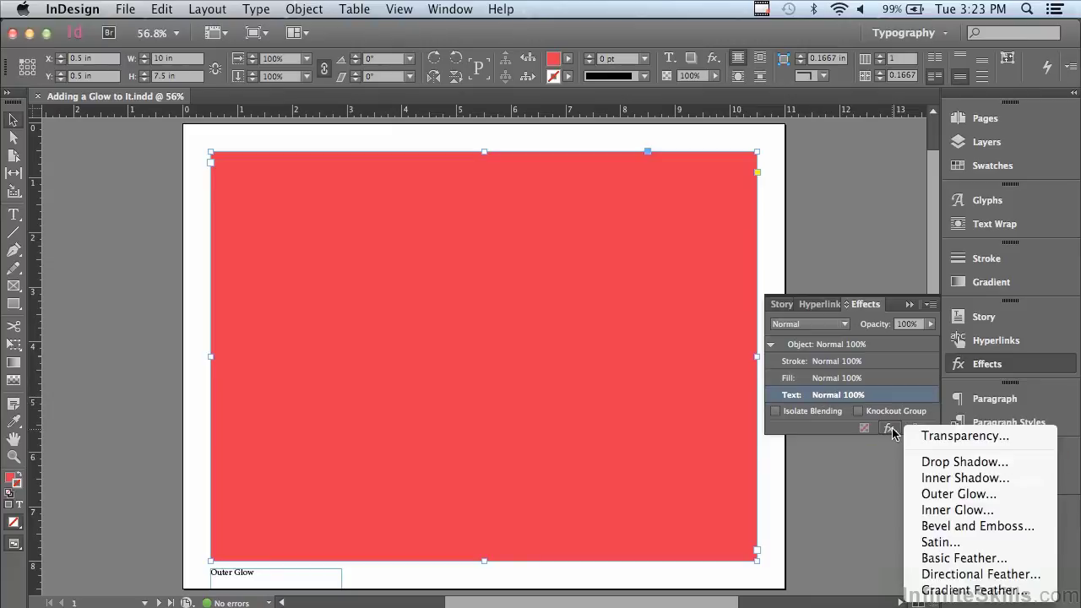
# Add an Outer Glow to the OUTER GLOW text with opacity raised to 100%.
pyautogui.click(946, 494)
pyautogui.moveTo(595, 269); pyautogui.dragTo(747, 226)
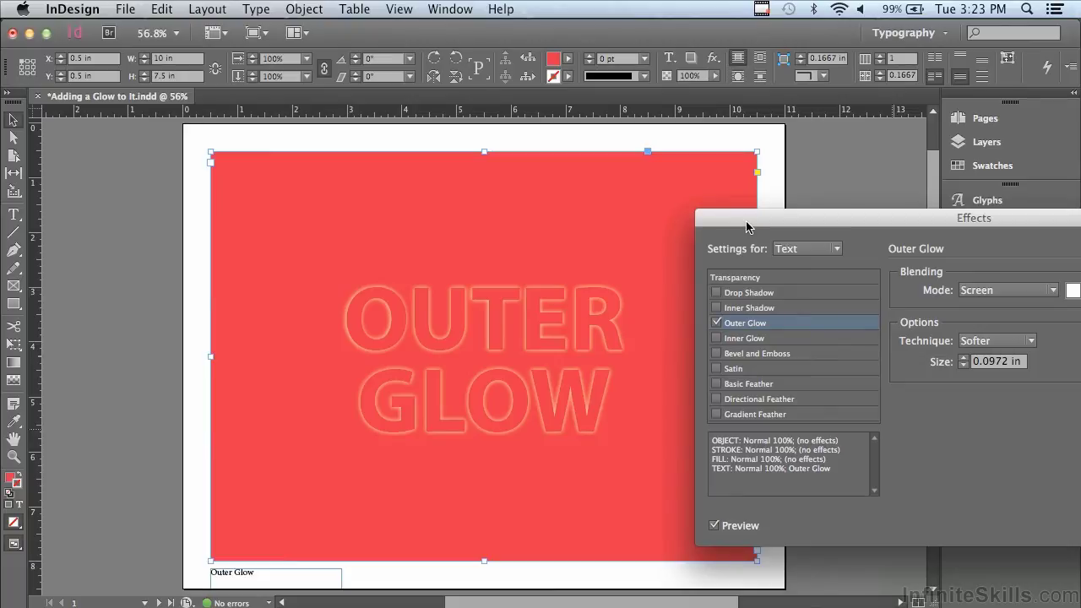
pyautogui.moveTo(746, 227); pyautogui.dragTo(578, 248)
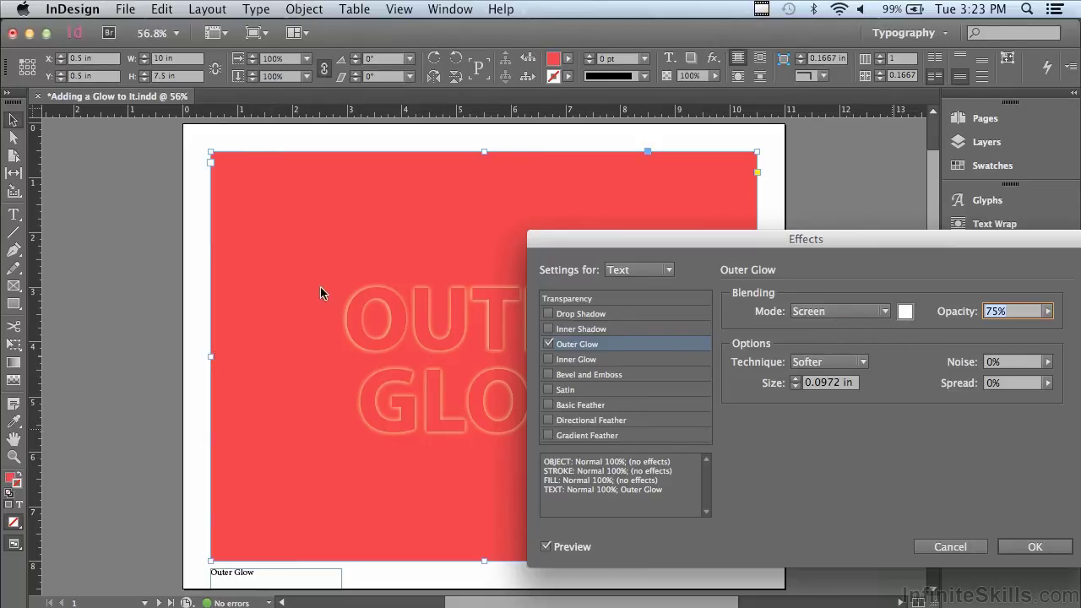
pyautogui.click(1048, 311)
pyautogui.moveTo(1029, 331); pyautogui.dragTo(1070, 333)
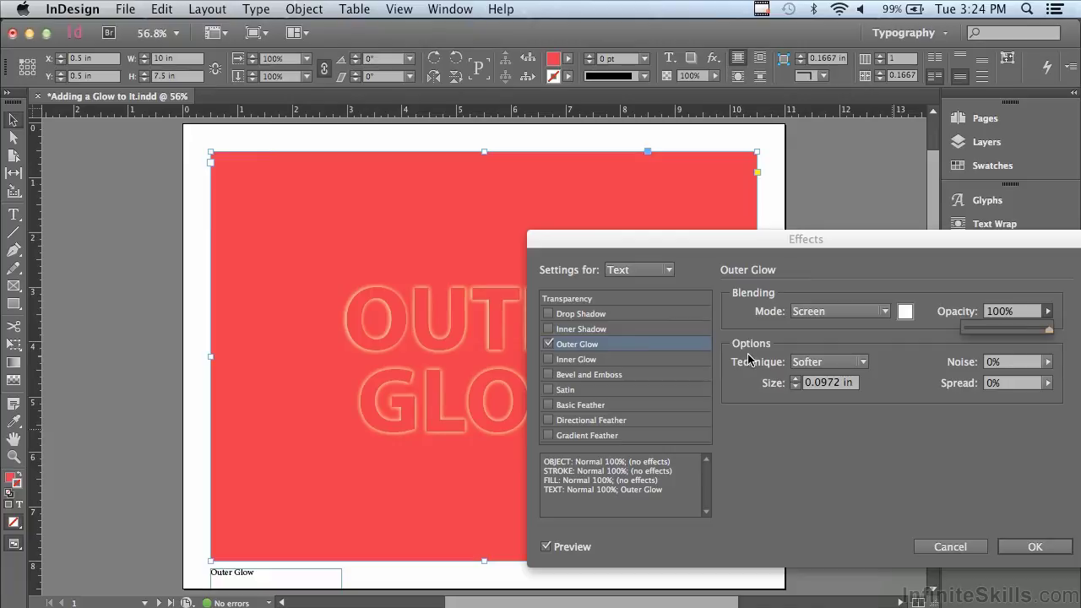
# Switch the outer glow technique to Precise and set its size to 0.25 in.
pyautogui.click(812, 363)
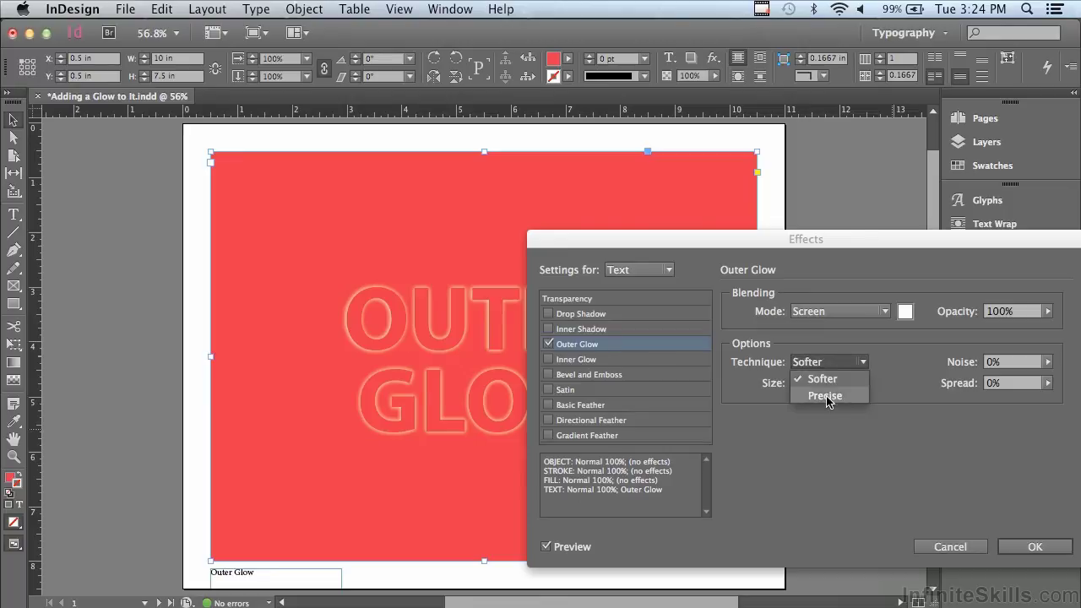
pyautogui.click(828, 397)
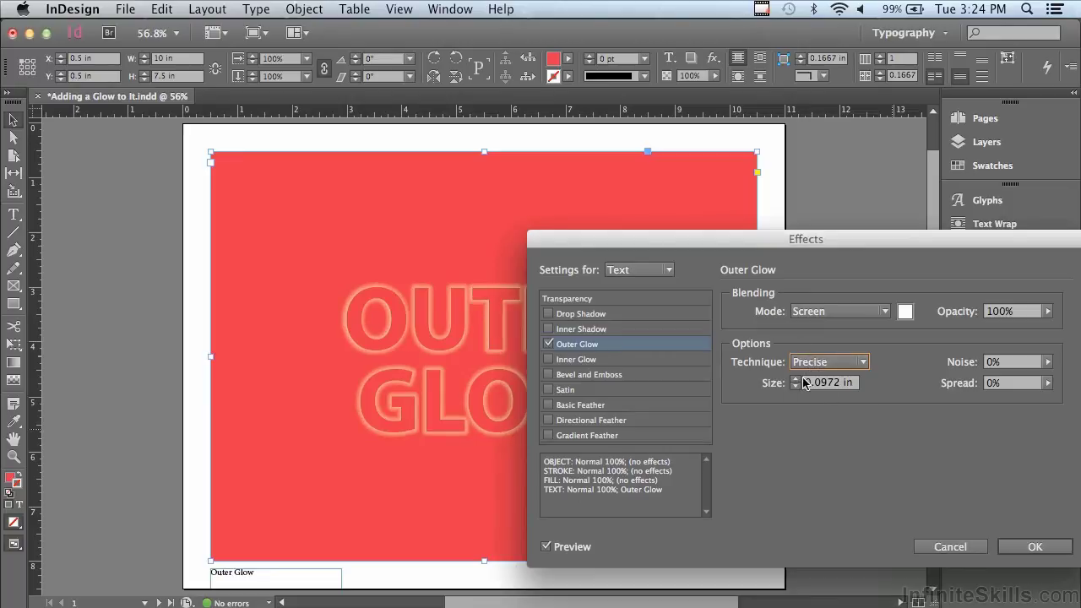
pyautogui.click(795, 379)
pyautogui.click(795, 380)
pyautogui.click(795, 379)
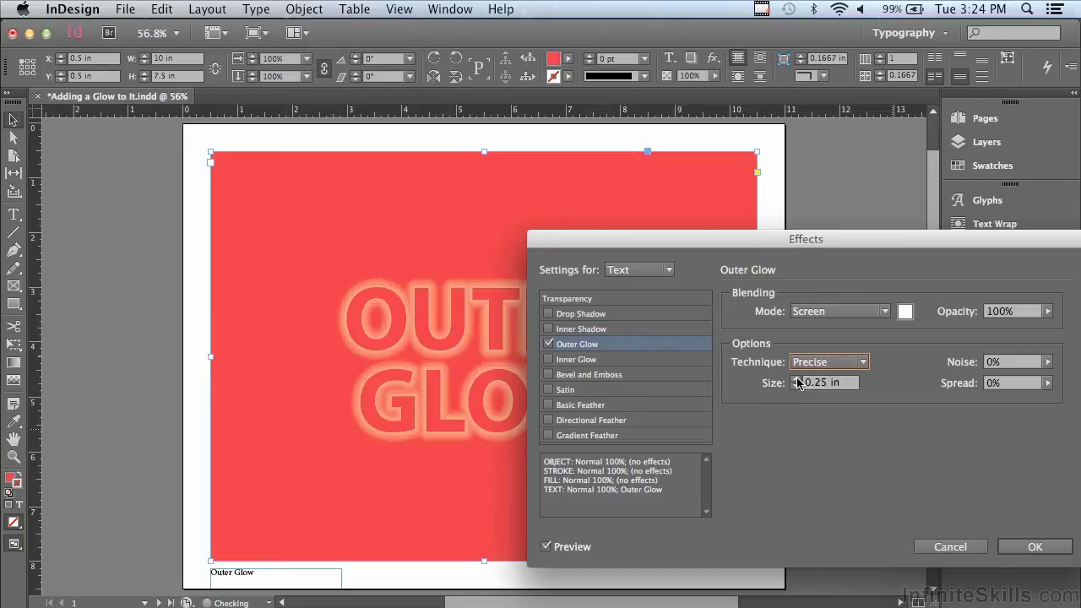
pyautogui.click(795, 379)
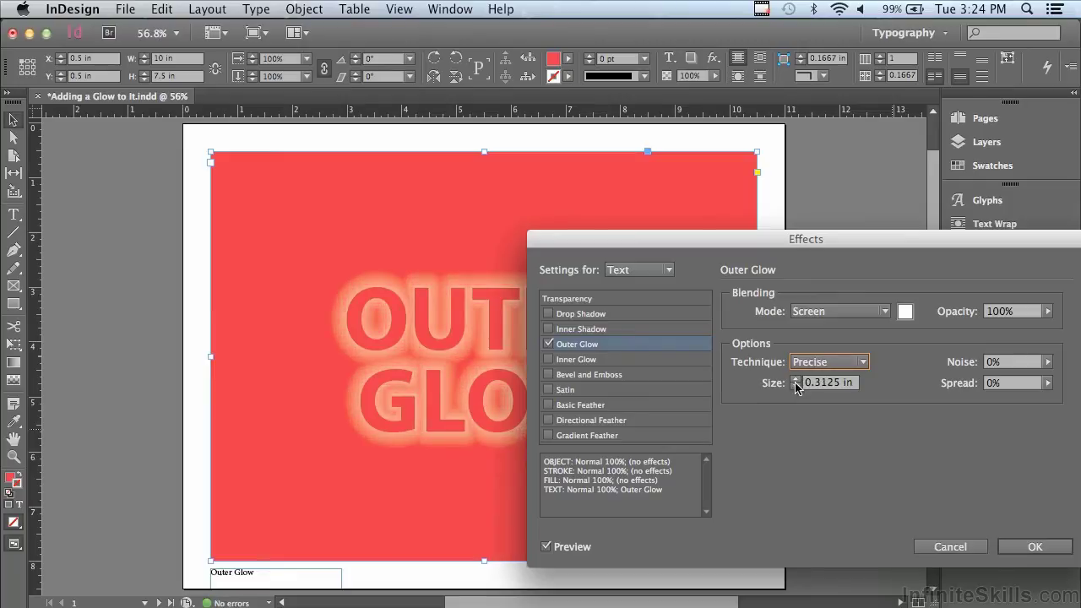
pyautogui.click(796, 387)
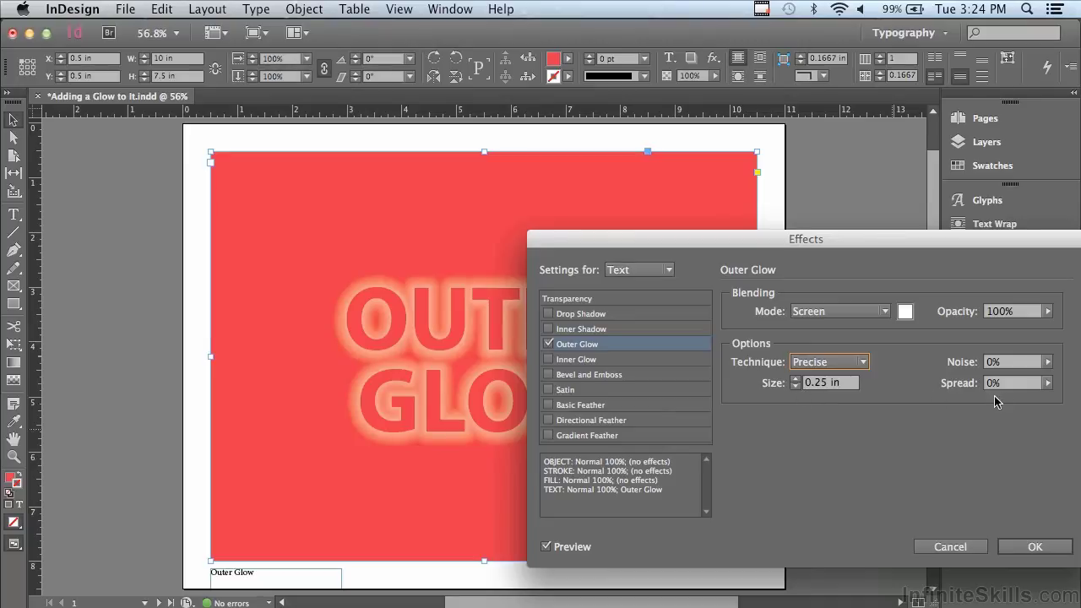
# Set the outer glow's noise to 6% and spread to 17%.
pyautogui.click(1047, 362)
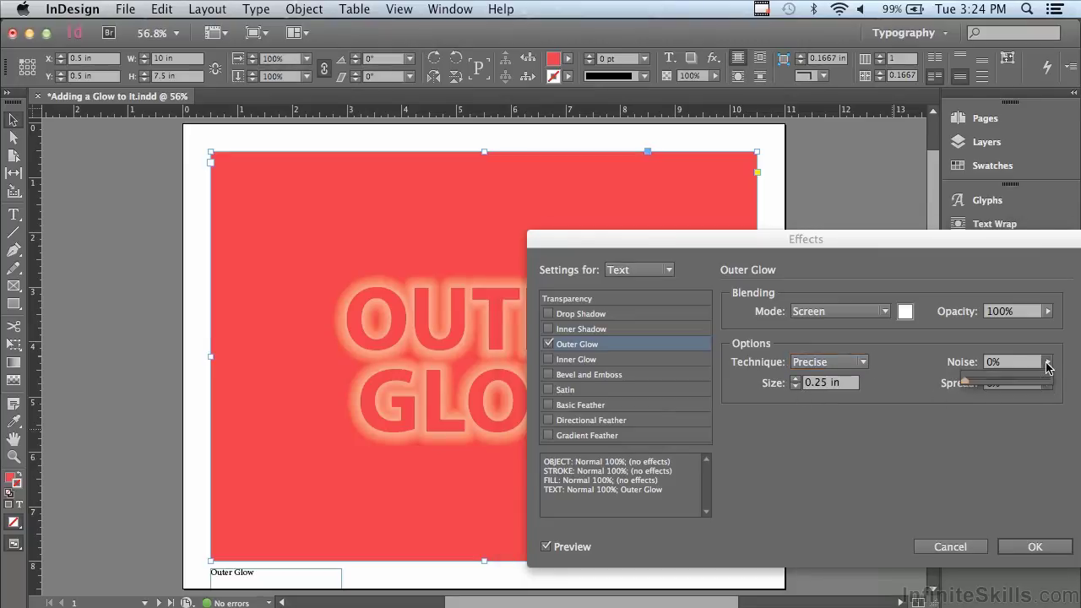
pyautogui.moveTo(966, 381); pyautogui.dragTo(969, 384)
pyautogui.click(985, 408)
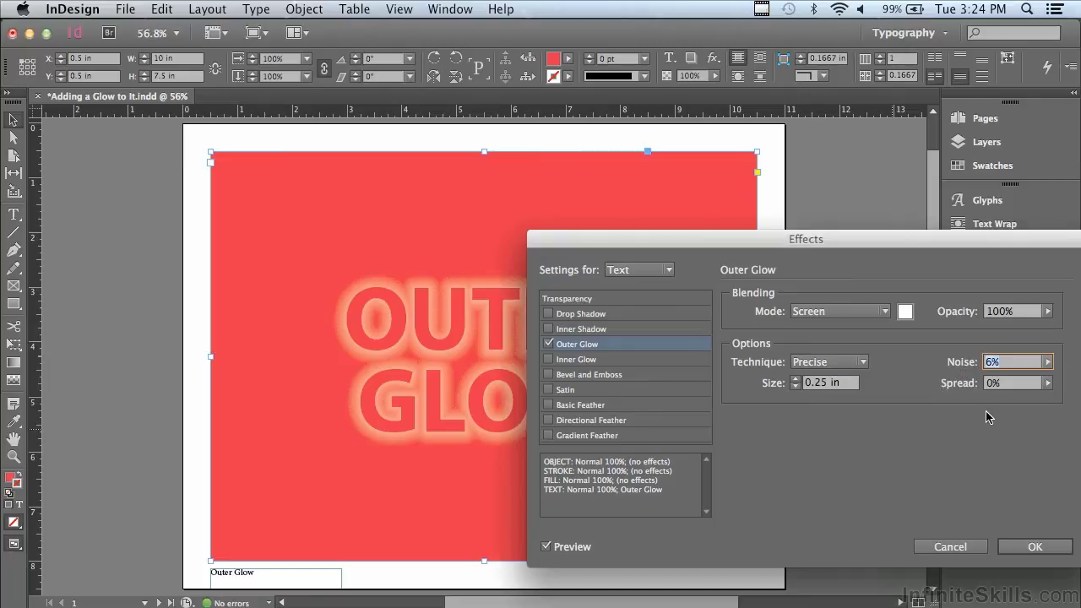
pyautogui.click(1046, 384)
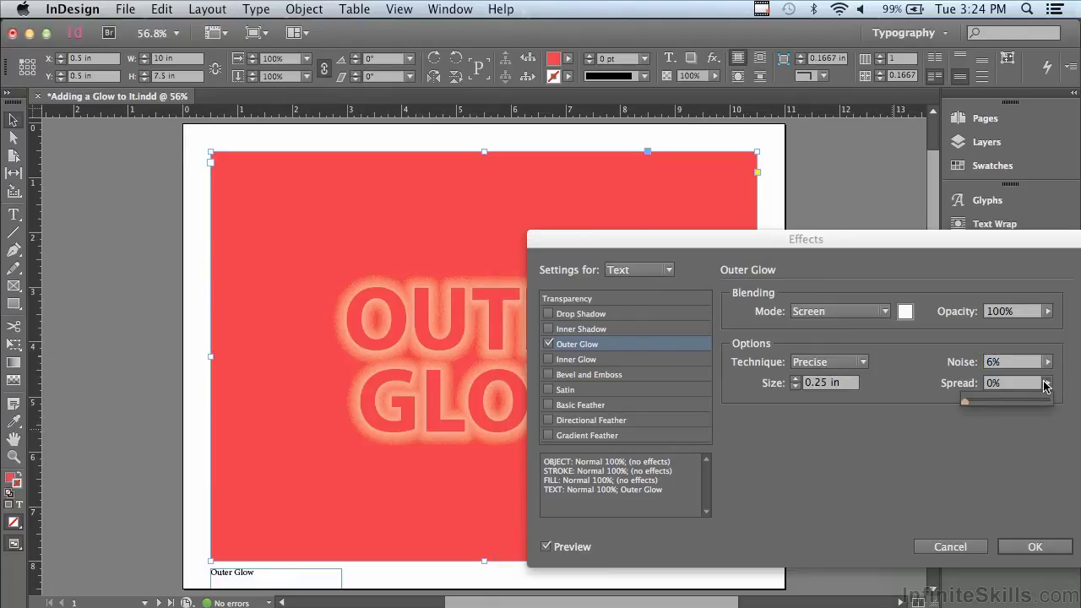
pyautogui.moveTo(966, 407)
pyautogui.mouseDown()
pyautogui.moveTo(1005, 402)
pyautogui.moveTo(980, 402)
pyautogui.mouseUp()
pyautogui.moveTo(674, 233); pyautogui.dragTo(598, 218)
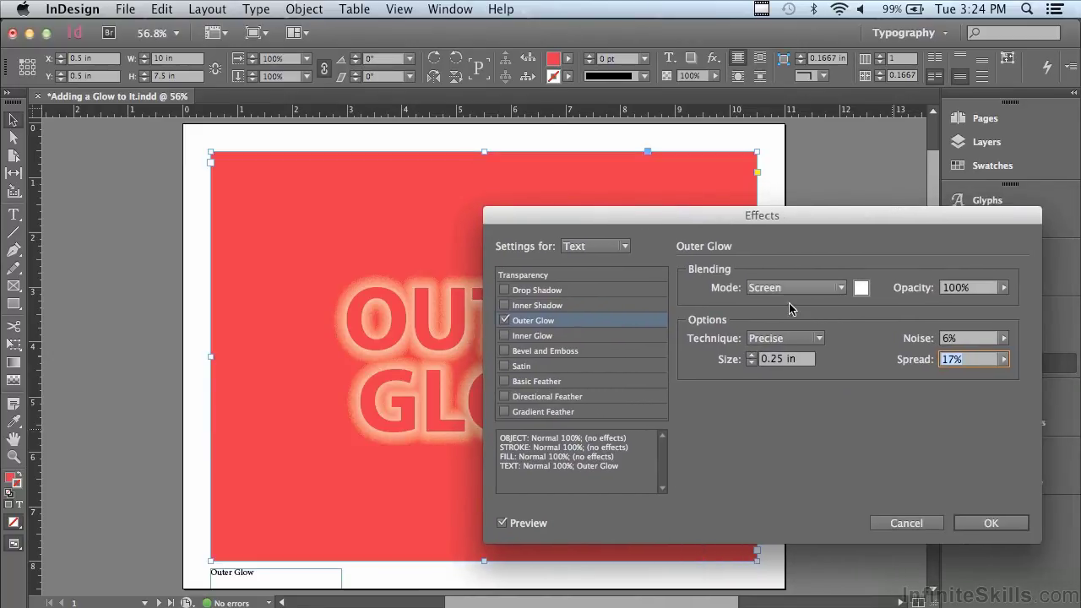
# Apply the outer glow, then target the text of page 2's red frame for a new effect.
pyautogui.click(989, 524)
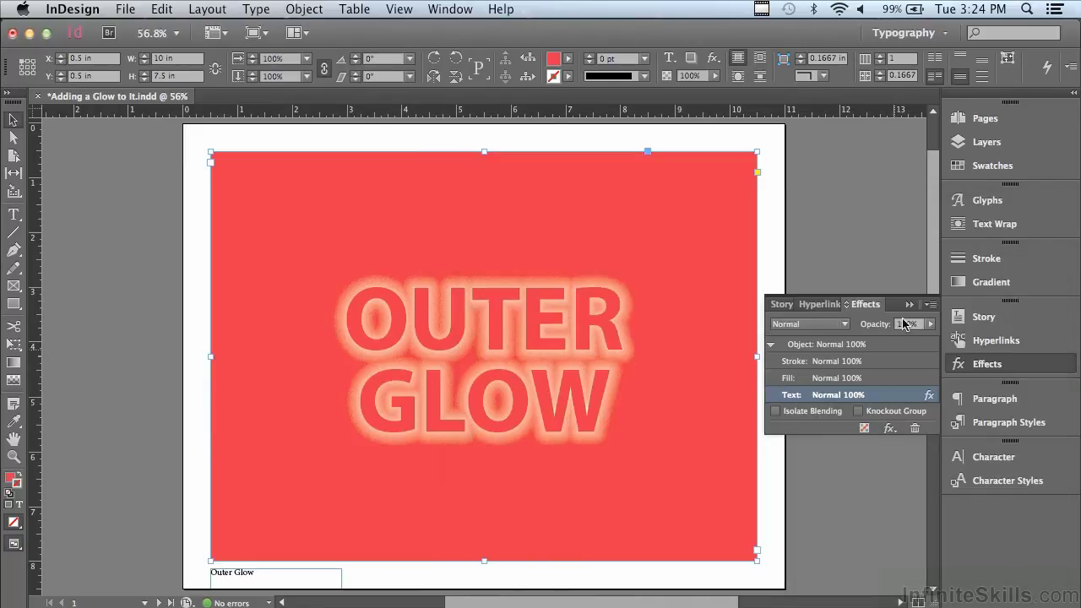
pyautogui.moveTo(930, 255); pyautogui.dragTo(933, 476)
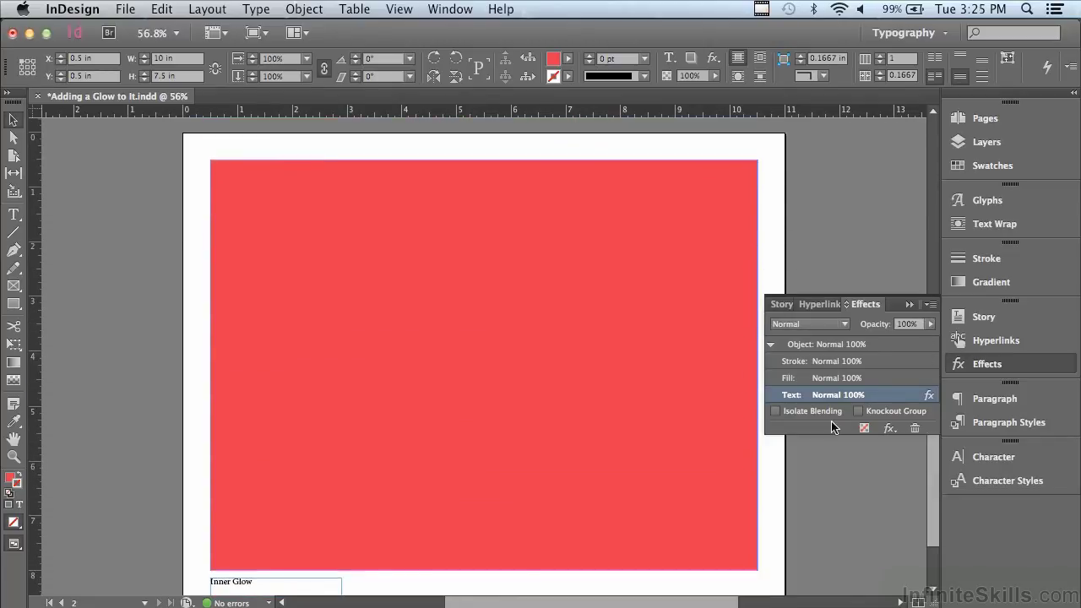
pyautogui.click(530, 267)
pyautogui.click(531, 267)
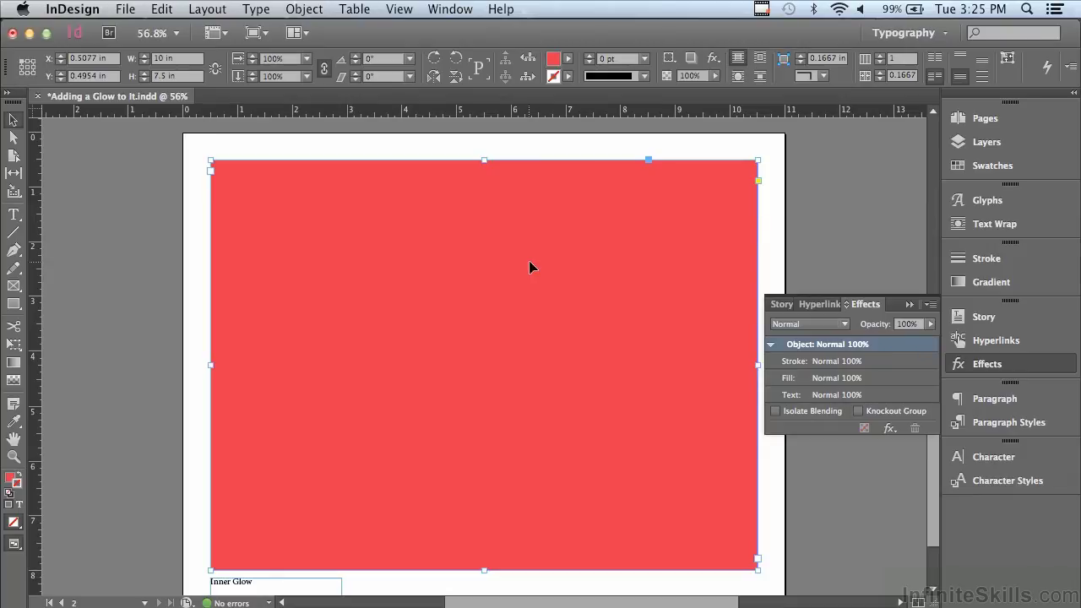
pyautogui.click(807, 396)
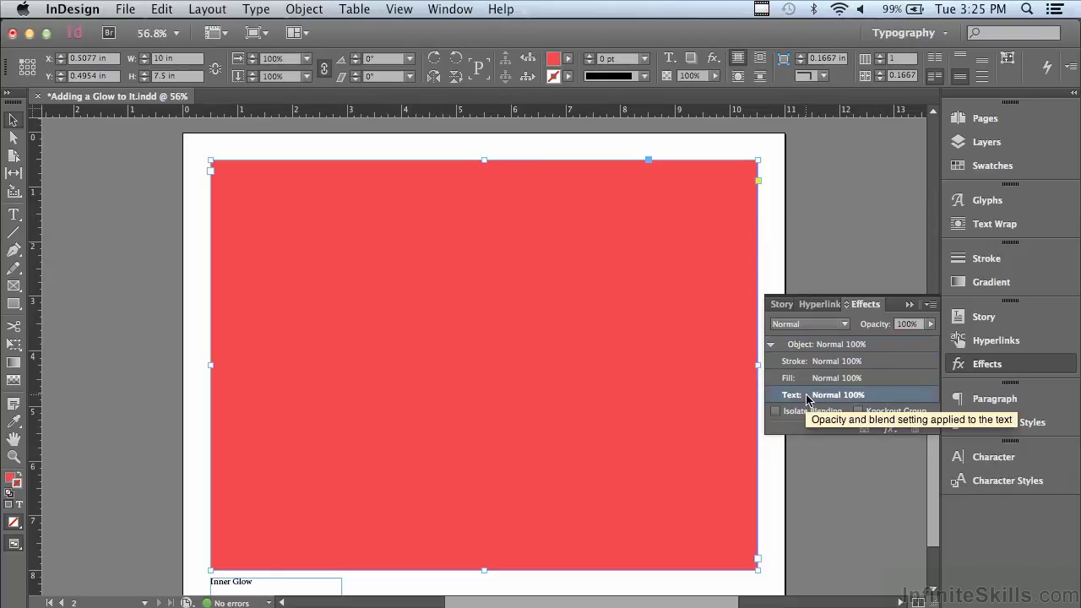
pyautogui.click(890, 430)
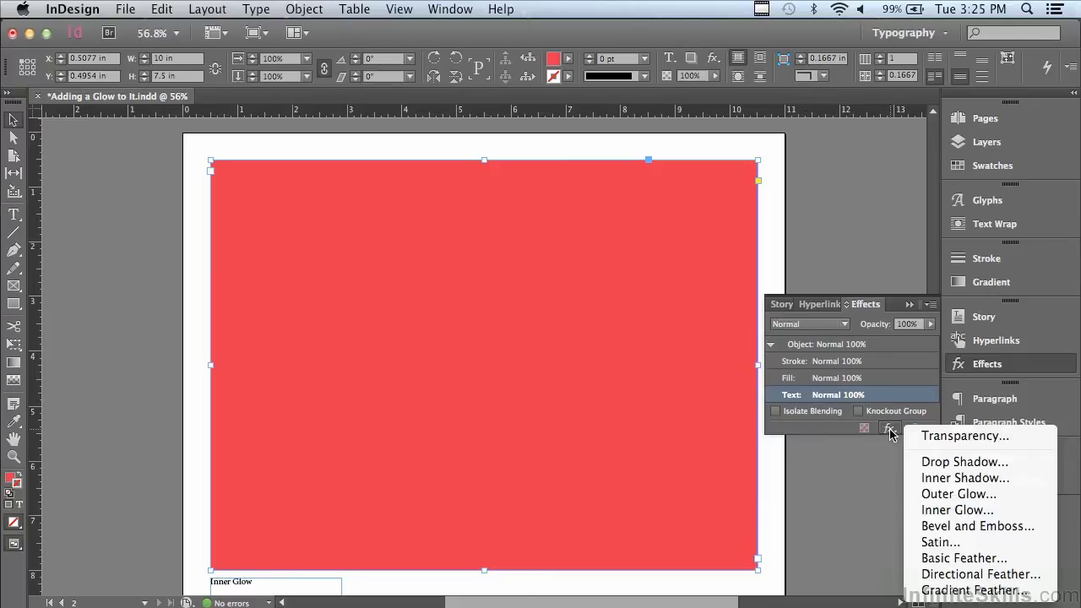
# Add an Inner Glow to the INNER GLOW text with its source set to Center.
pyautogui.click(943, 510)
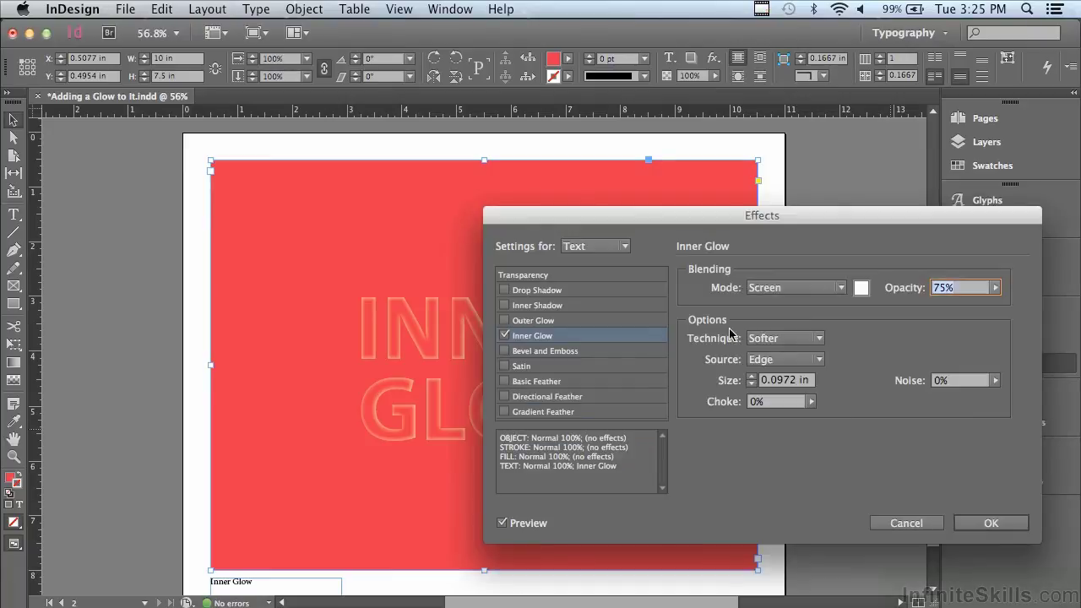
pyautogui.moveTo(563, 222); pyautogui.dragTo(757, 245)
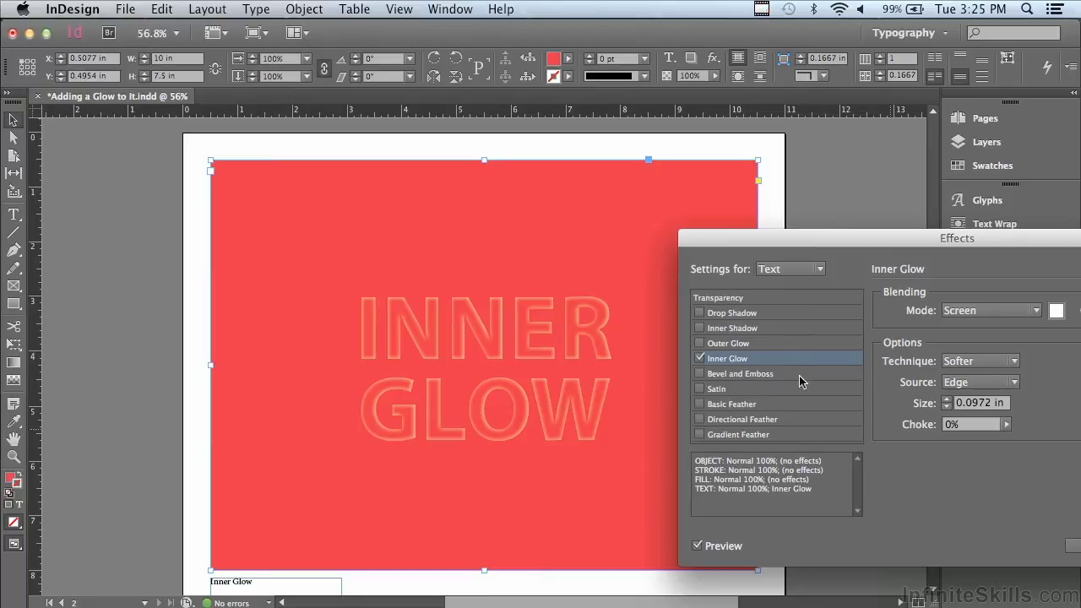
pyautogui.click(971, 385)
pyautogui.click(976, 401)
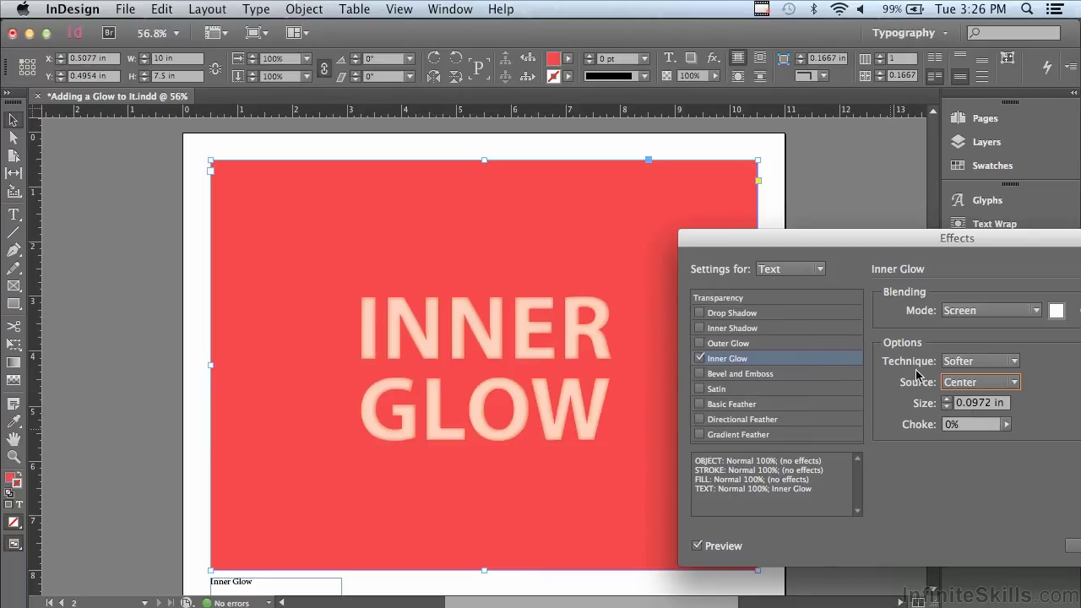
# Keep the inner glow technique at Softer after trying Precise, and set its size to 0.125 in.
pyautogui.click(969, 362)
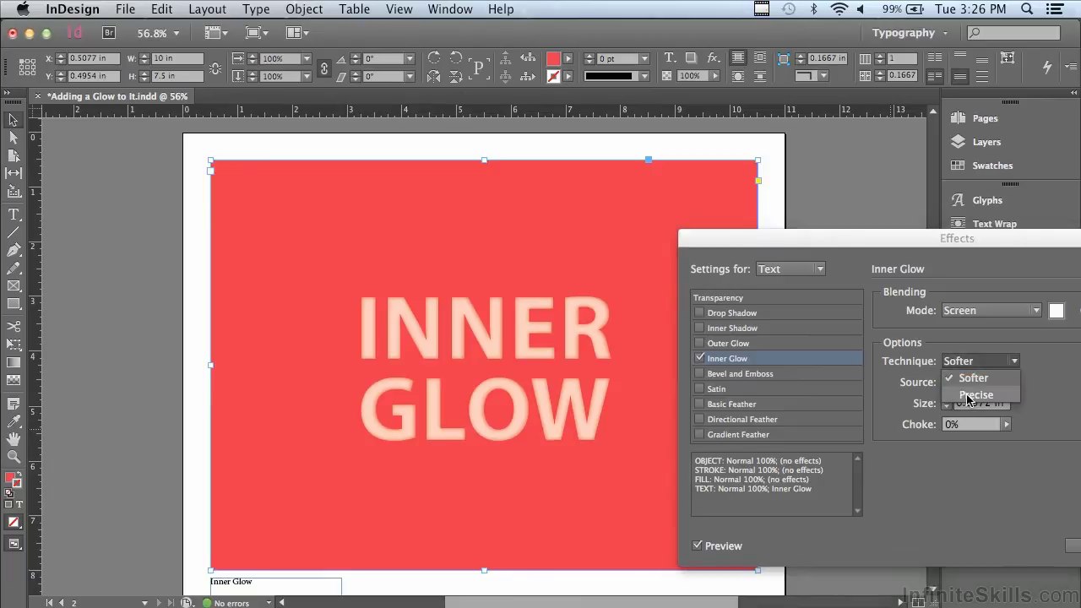
pyautogui.click(971, 395)
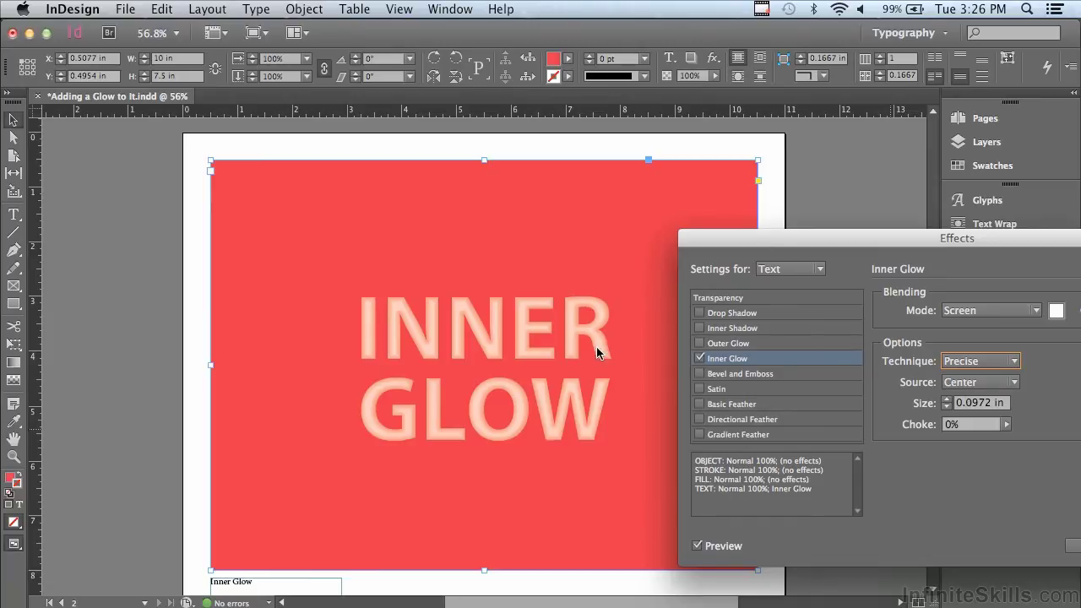
pyautogui.click(954, 363)
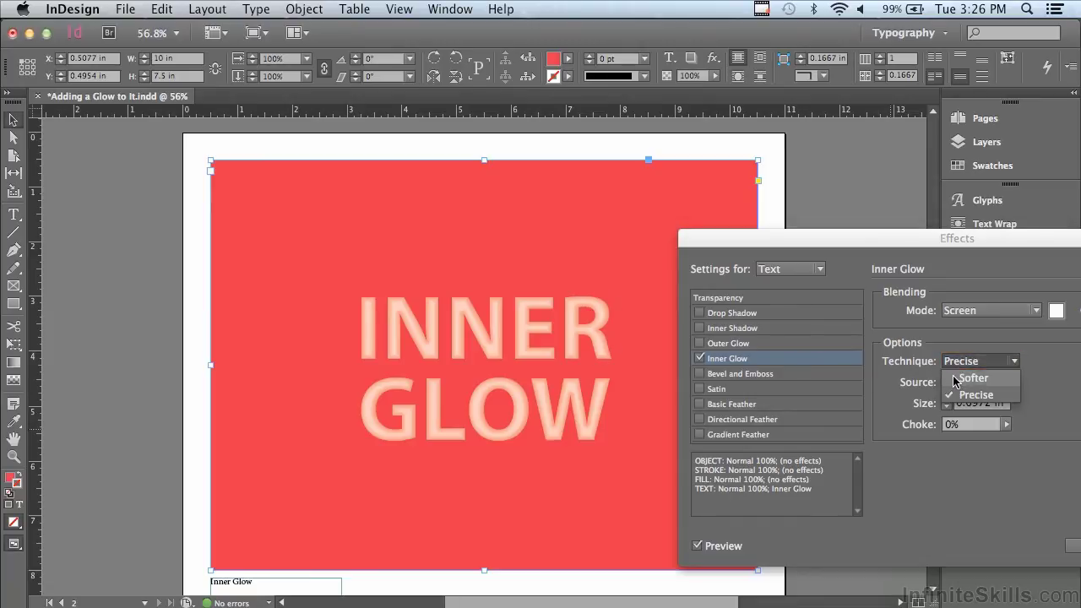
pyautogui.click(950, 379)
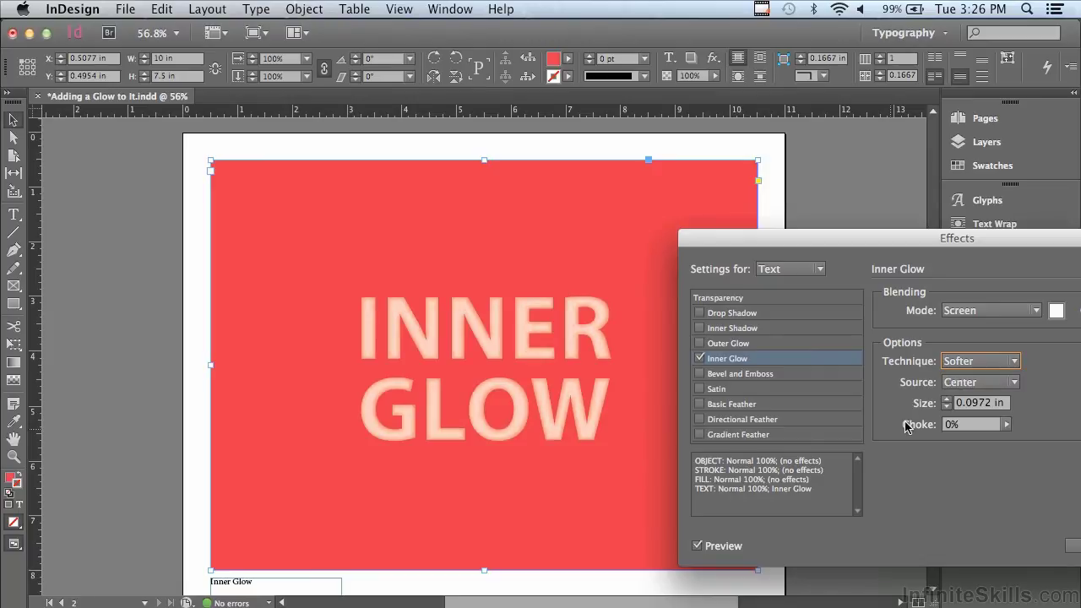
pyautogui.click(947, 400)
pyautogui.click(946, 401)
pyautogui.click(947, 401)
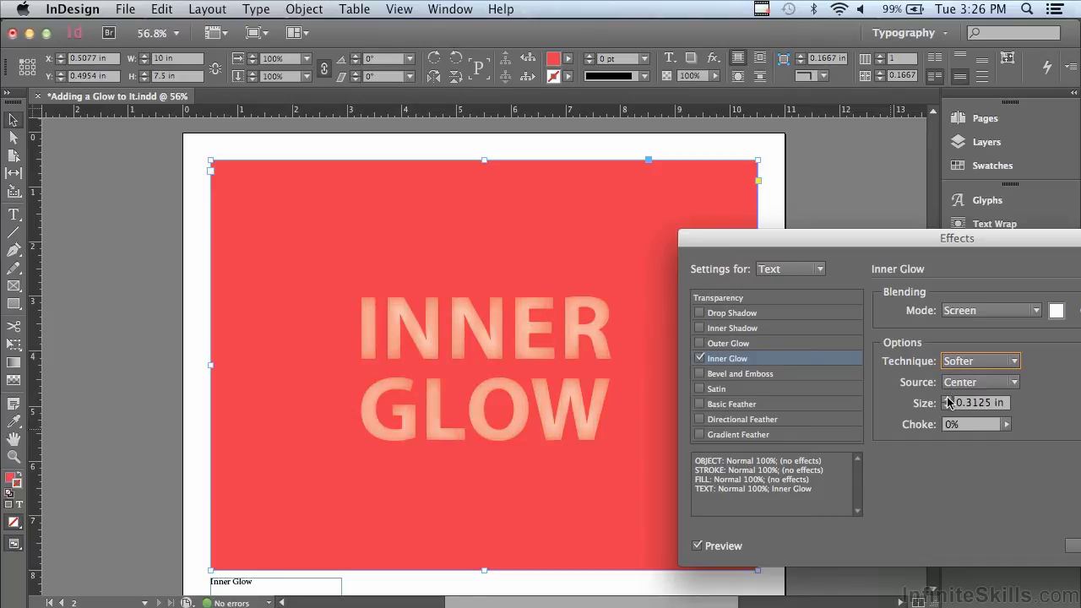
pyautogui.click(946, 407)
pyautogui.click(946, 407)
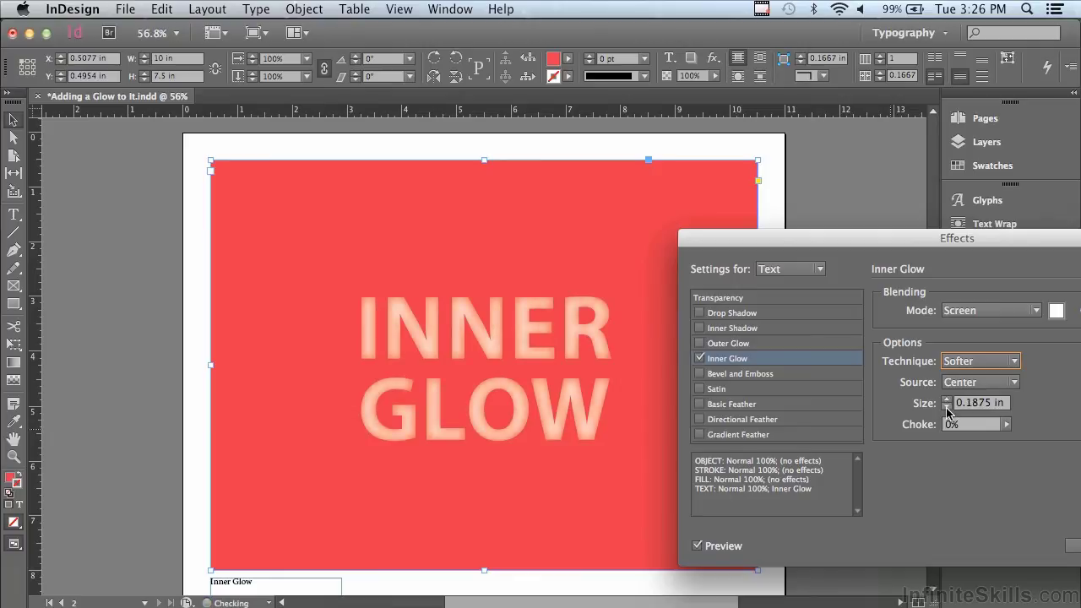
pyautogui.click(947, 407)
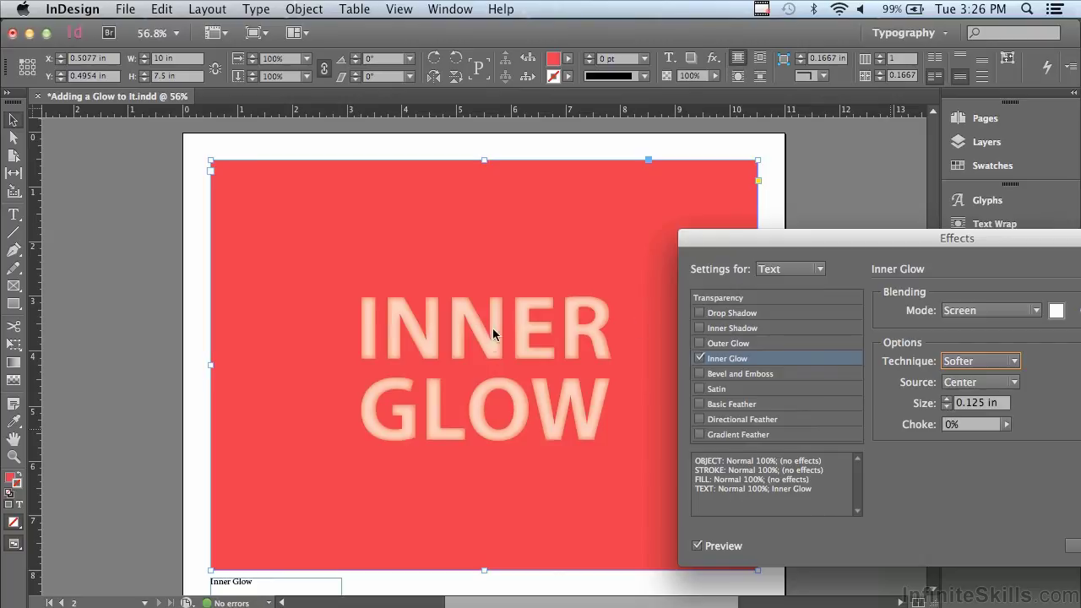
# Set the inner glow choke to 25%.
pyautogui.click(1006, 424)
pyautogui.moveTo(922, 445); pyautogui.dragTo(944, 446)
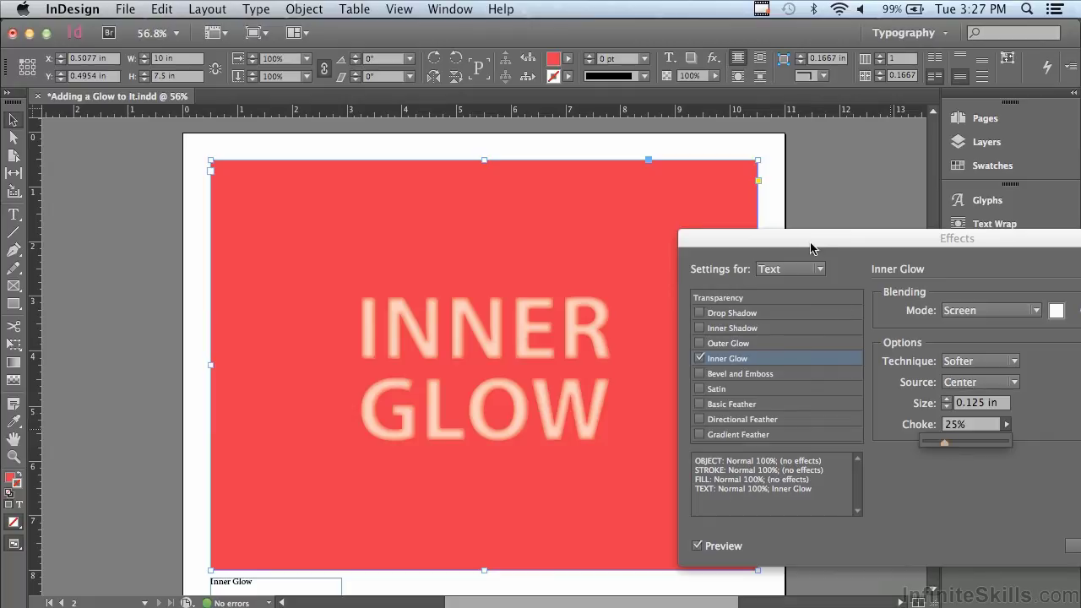
pyautogui.moveTo(811, 248); pyautogui.dragTo(691, 233)
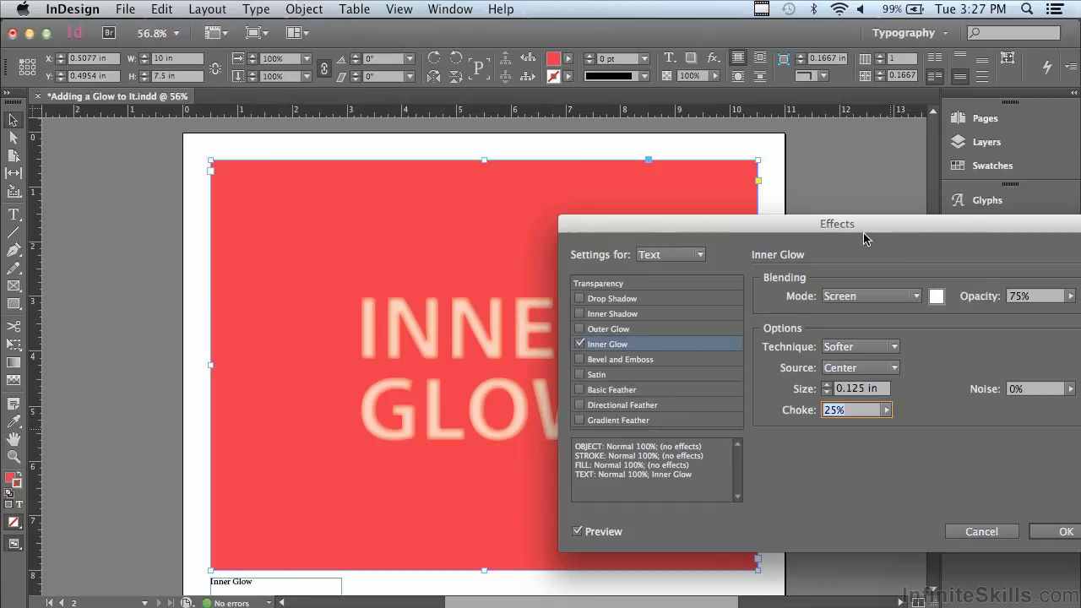
# Confirm the Effects dialog to commit the inner glow on the INNER GLOW text.
pyautogui.click(1031, 534)
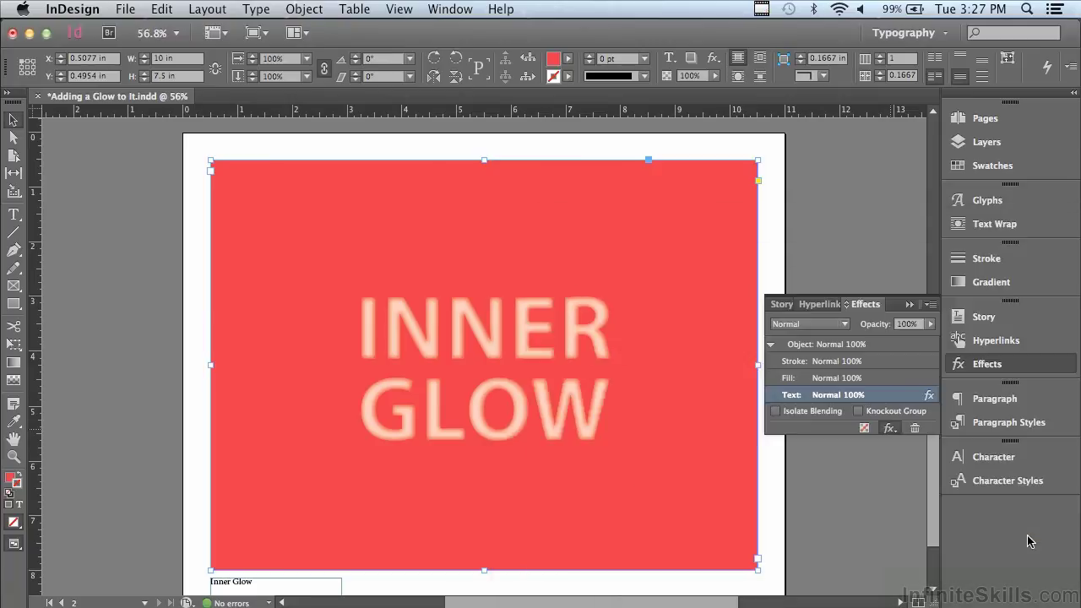